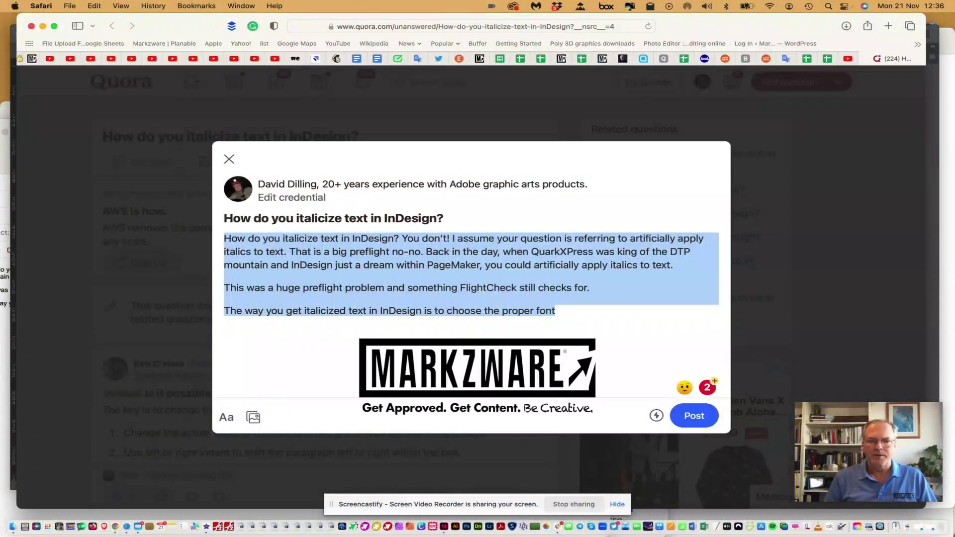
Switch from the browser to InDesign 2023 showing the Pantone test layout with 'Test'.
click(617, 505)
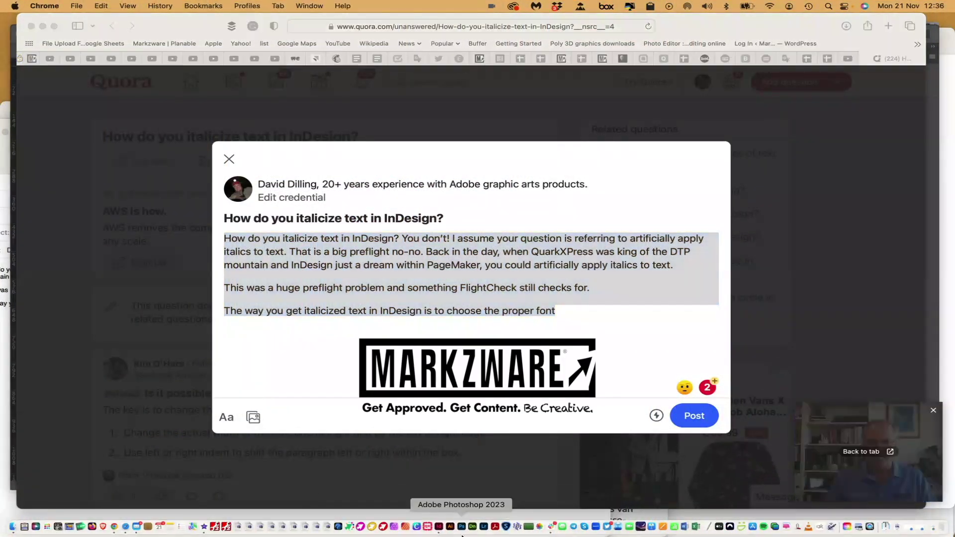
click(438, 527)
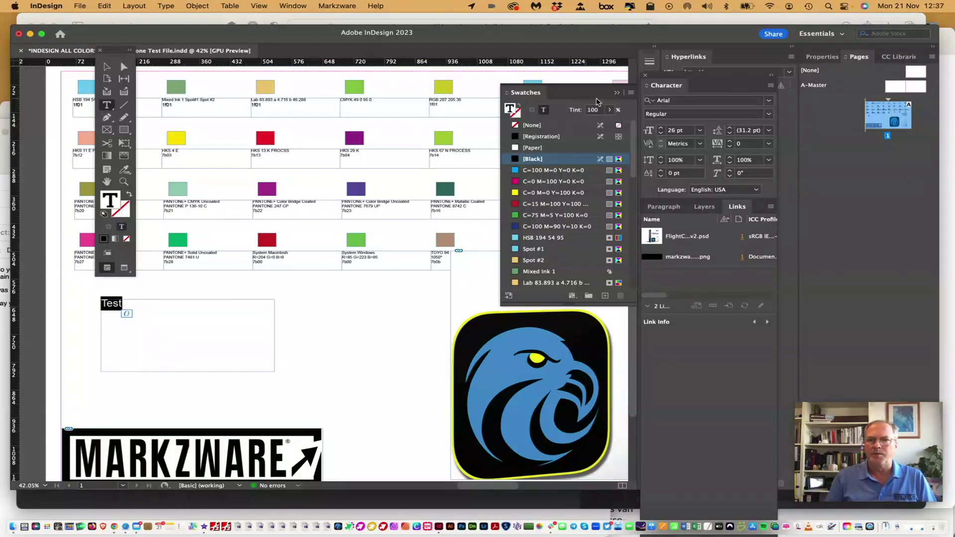
Look at the workspace list and close it without changing the workspace.
click(843, 36)
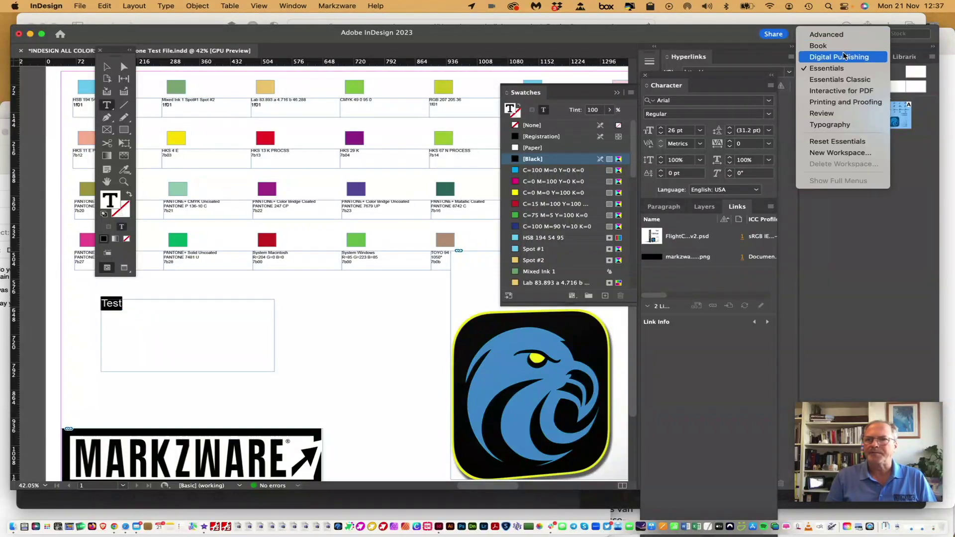
key(Escape)
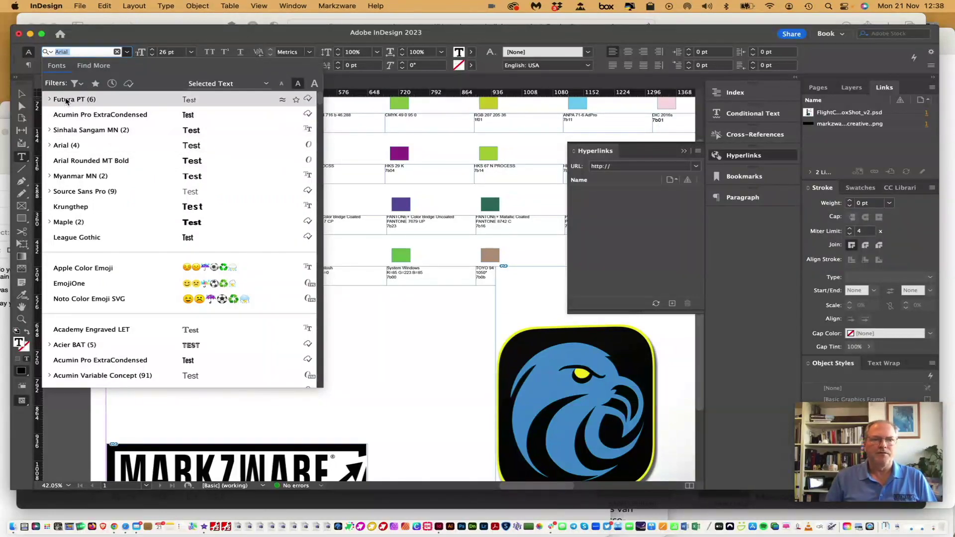
Set 'Test' in Futura PT, trying Demi first, then Light Oblique.
click(66, 99)
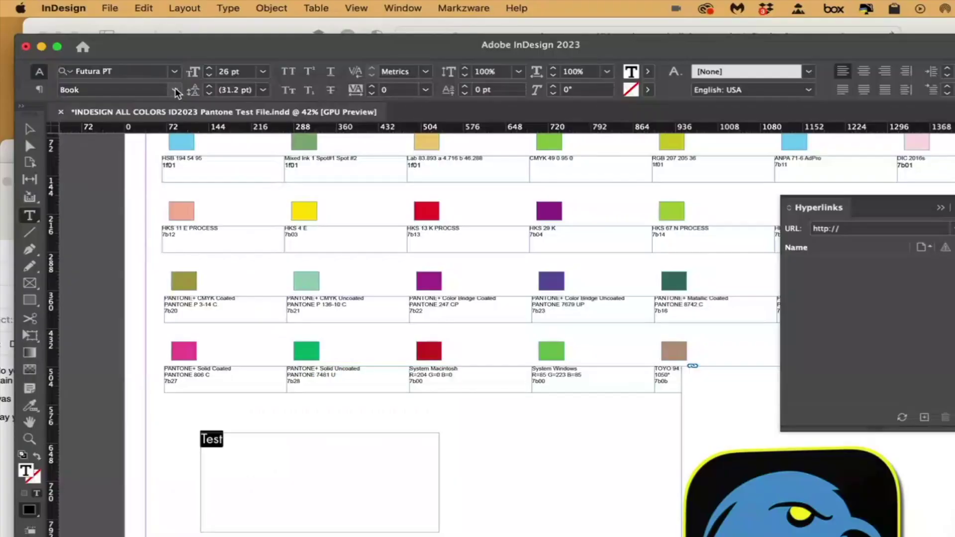
click(126, 65)
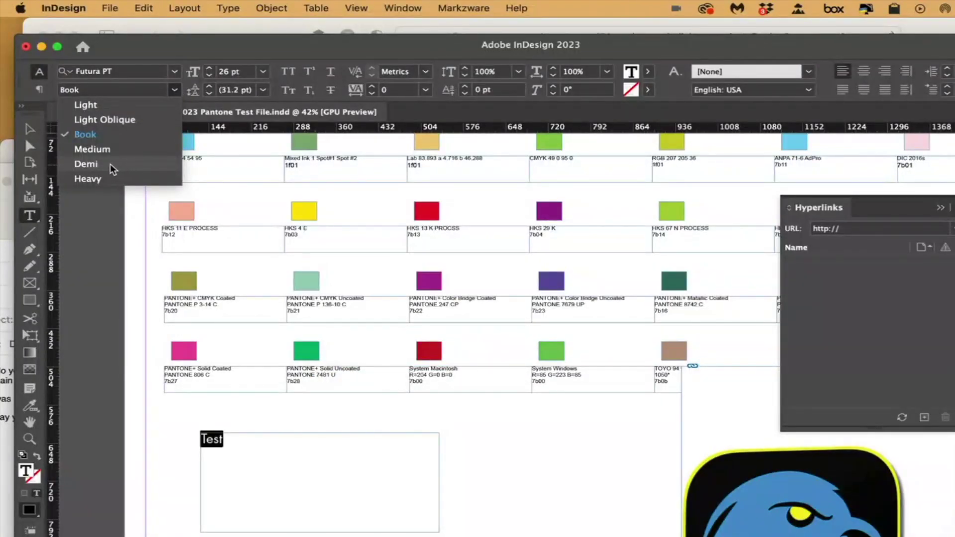
click(112, 165)
click(174, 89)
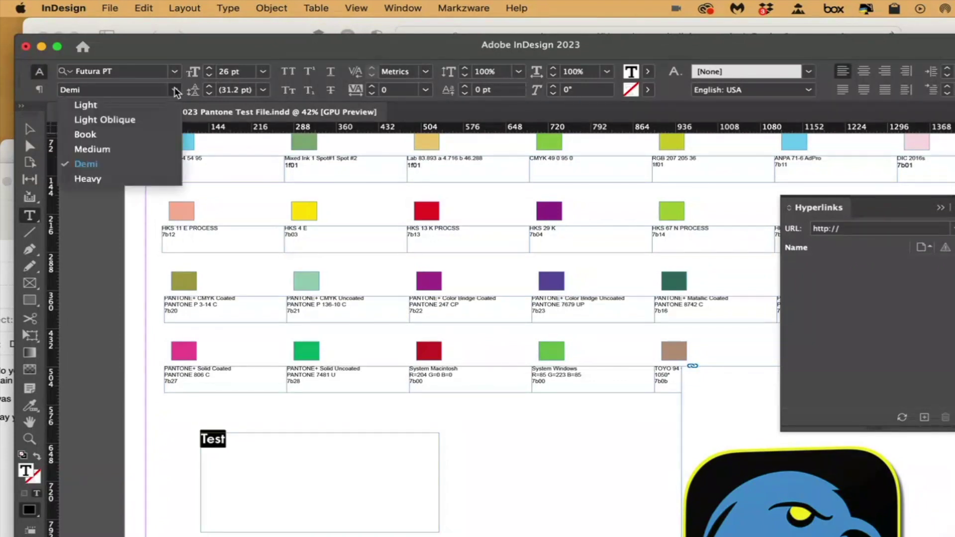
click(105, 120)
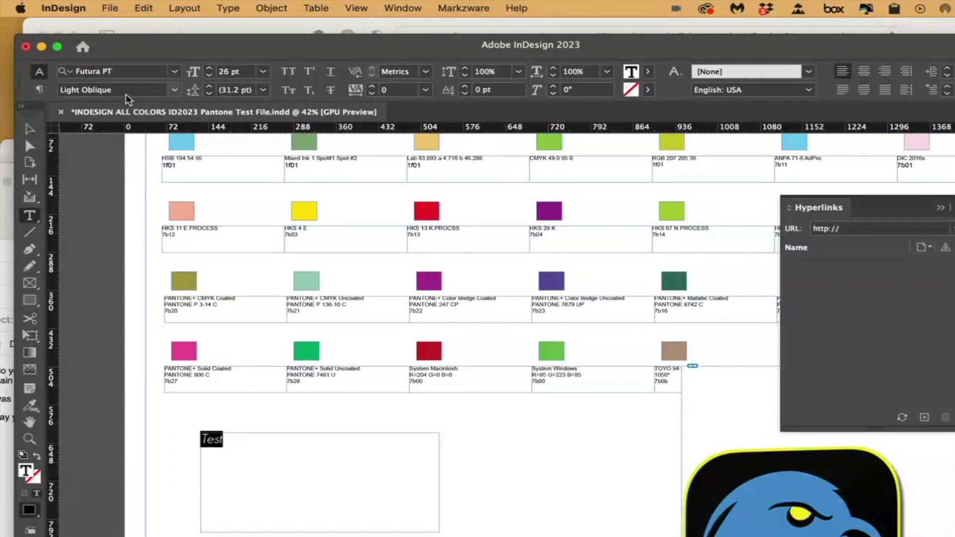
click(175, 71)
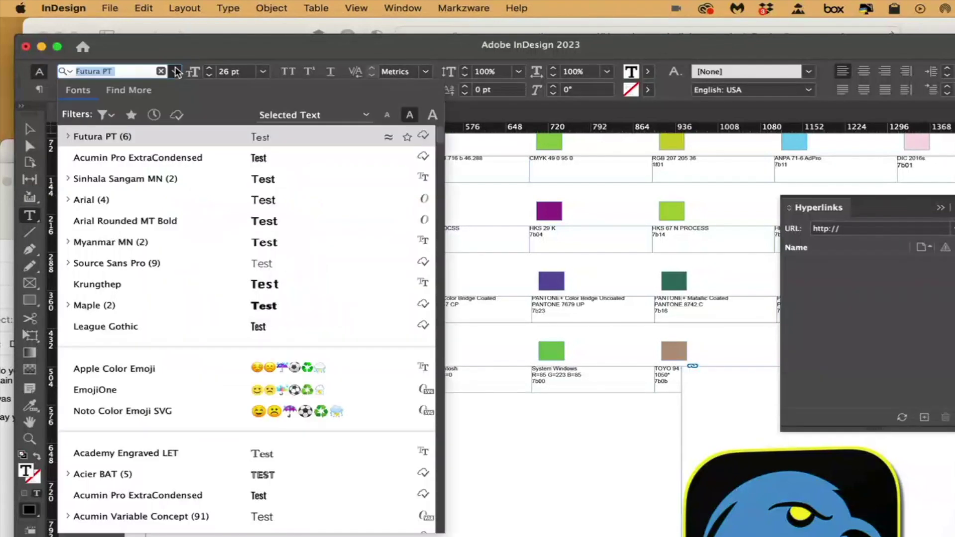
Try Acumin Pro ExtraCondensed, then set 'Test' in Arial Italic and deselect it.
click(128, 158)
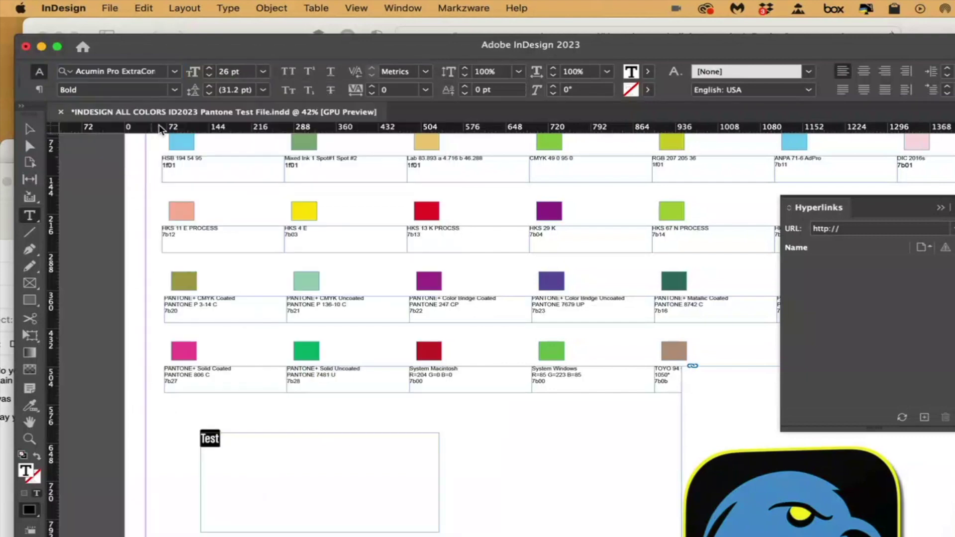
click(175, 91)
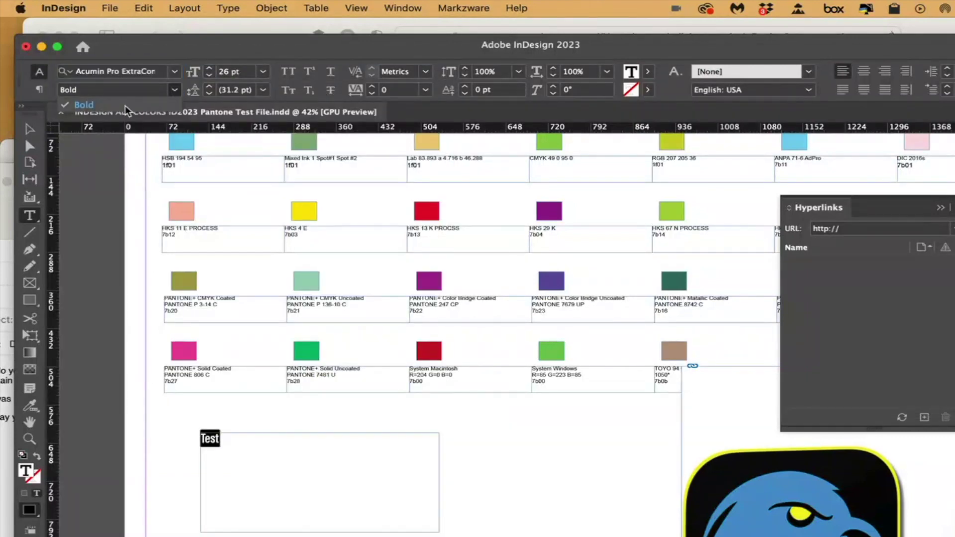
click(175, 71)
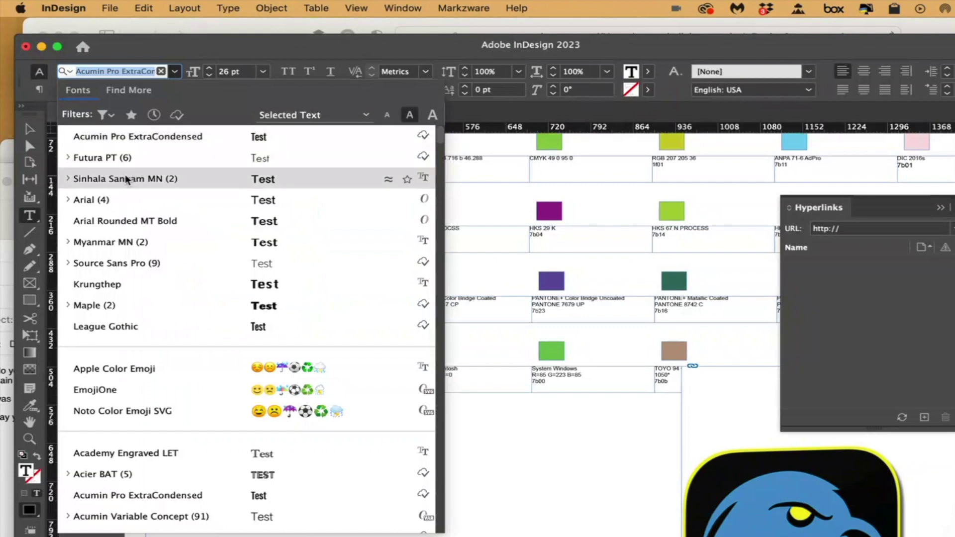
click(85, 201)
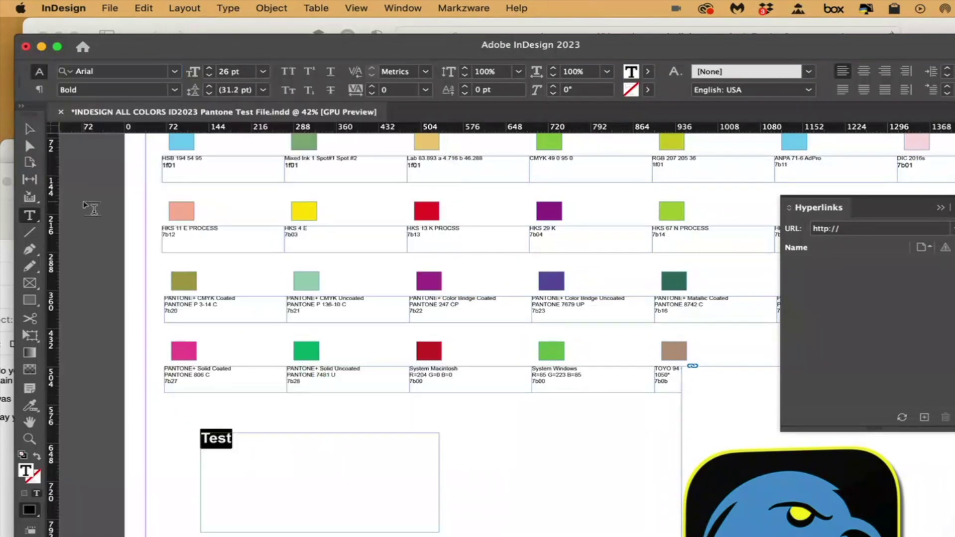
click(173, 90)
click(107, 123)
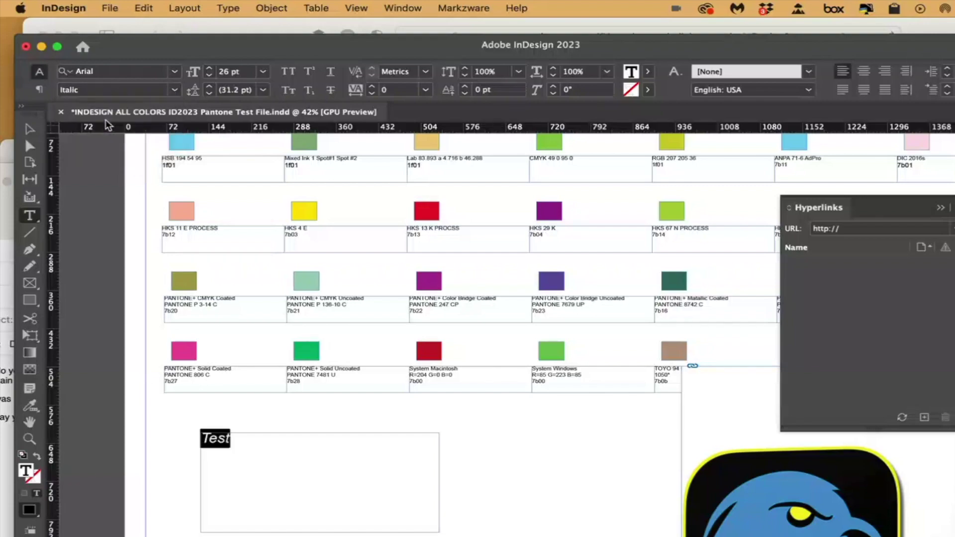
click(249, 468)
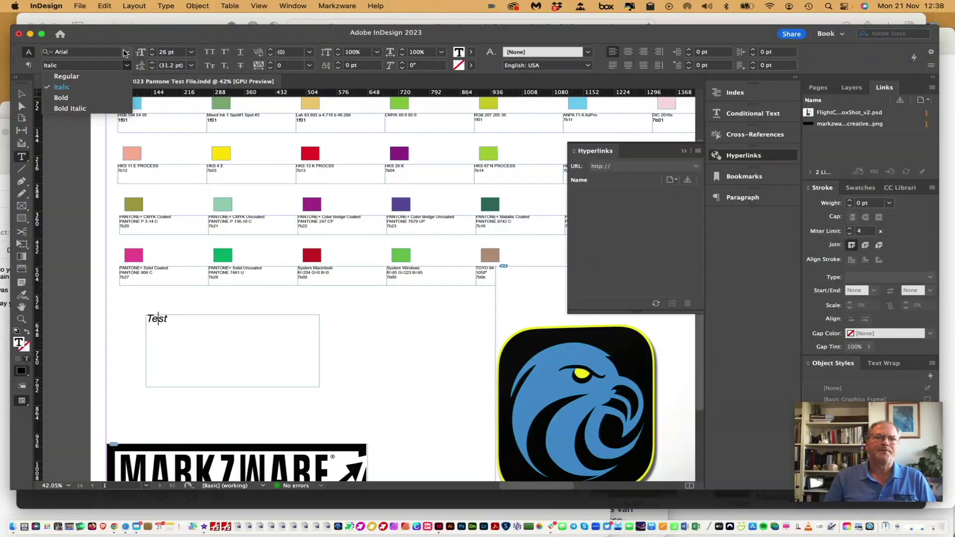
Drag the Pantone test .indd file into FlightCheck 2023 for inspection.
click(126, 51)
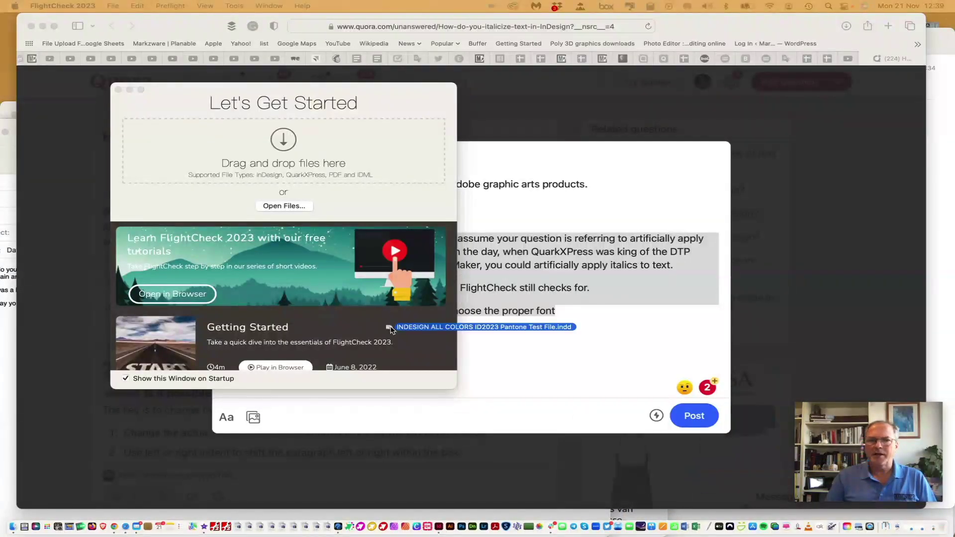
drag(361, 386, 229, 139)
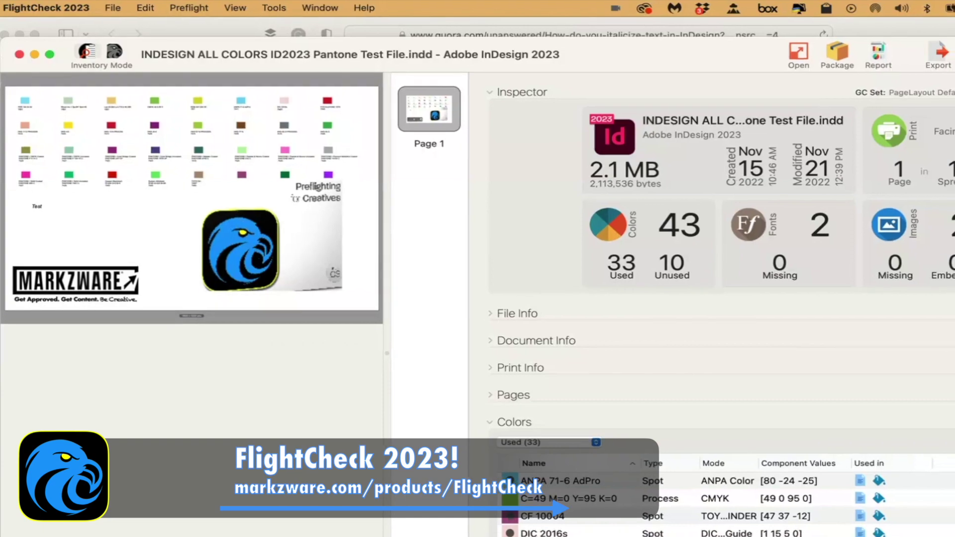
scroll(572, 528, down, 3)
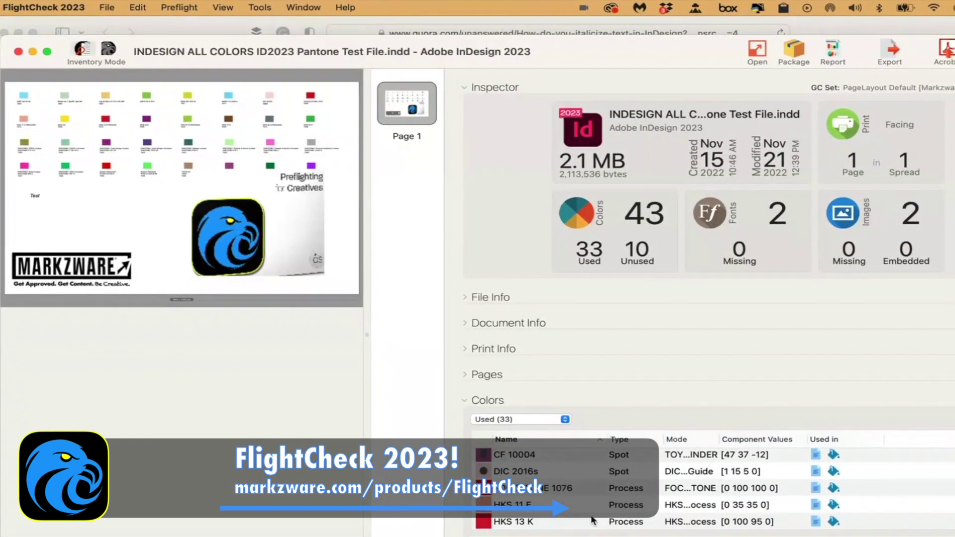
scroll(628, 474, down, 1)
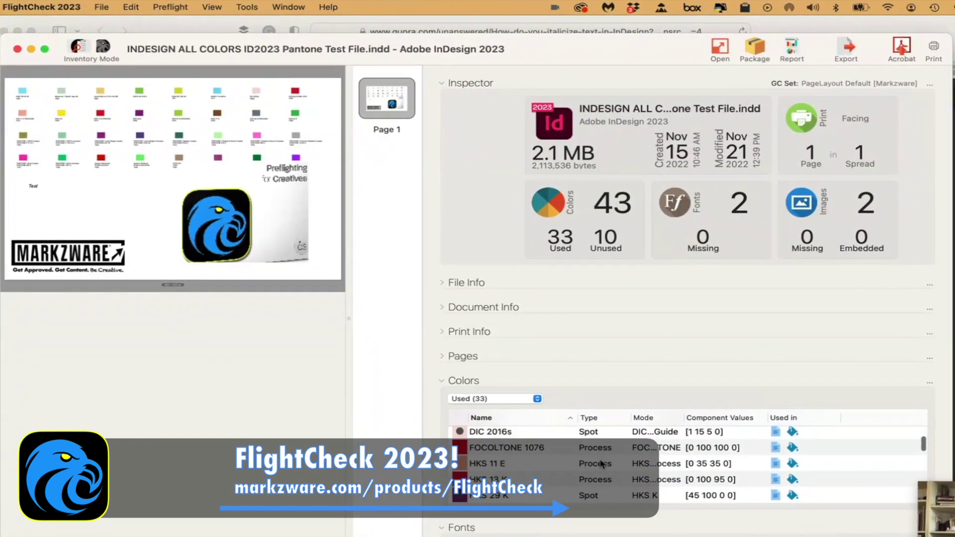
scroll(602, 463, down, 5)
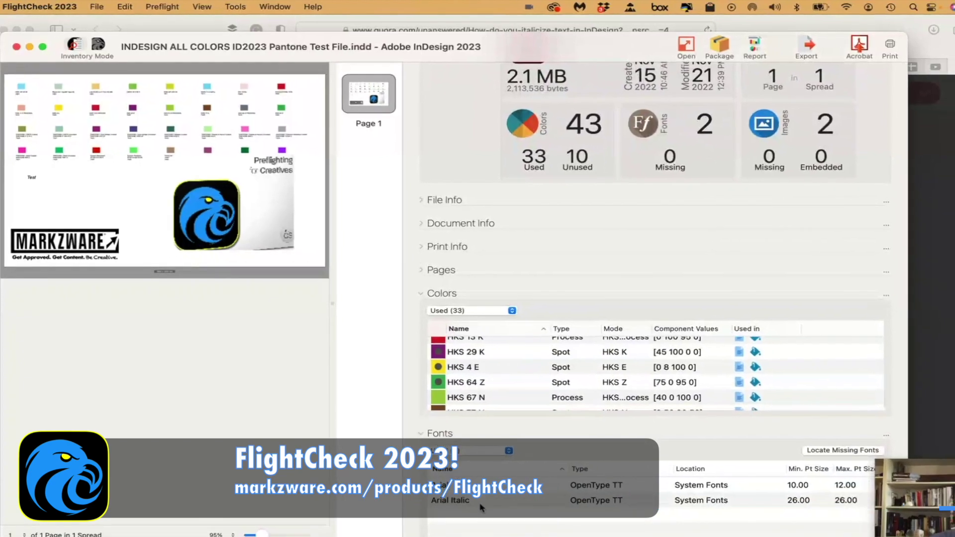
click(479, 501)
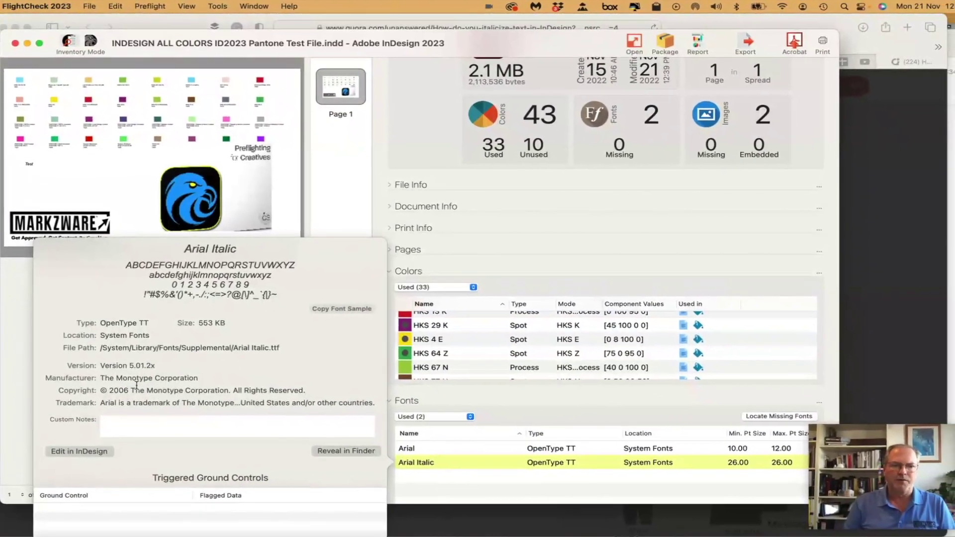
click(24, 357)
scroll(492, 354, down, 5)
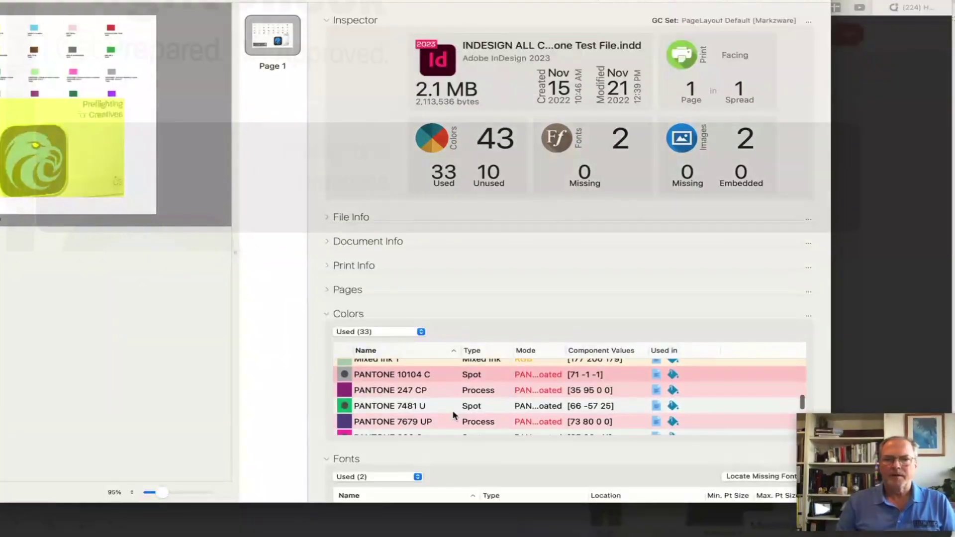
scroll(401, 390, up, 3)
View details for PANTONE 10104 C, 7481 U, 7679 UP and 916 C in the Colors table.
scroll(401, 390, down, 3)
click(403, 379)
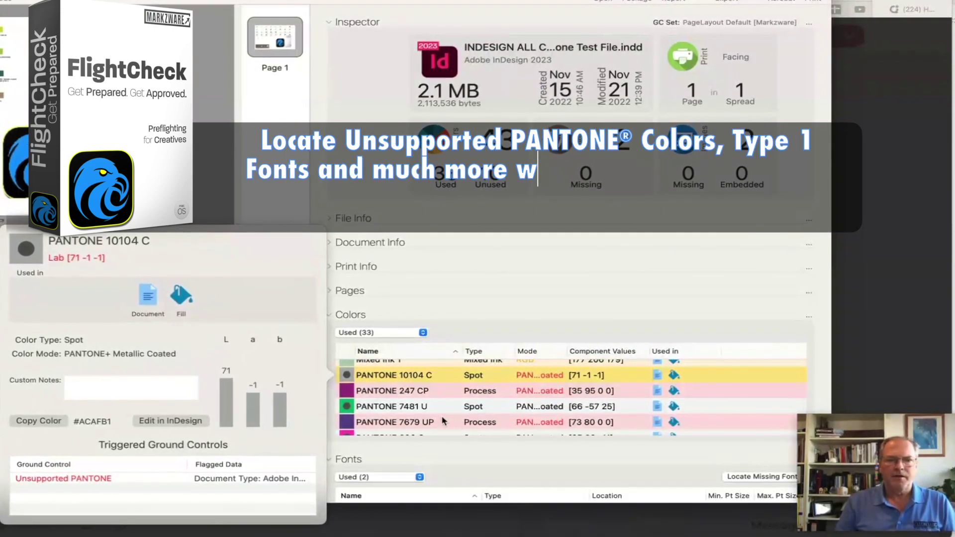
click(409, 407)
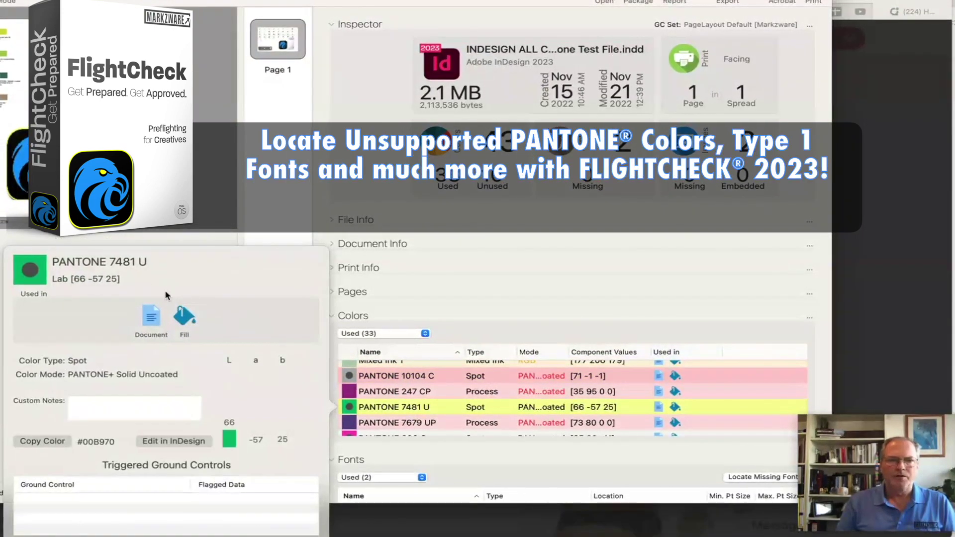
click(423, 422)
scroll(427, 424, down, 5)
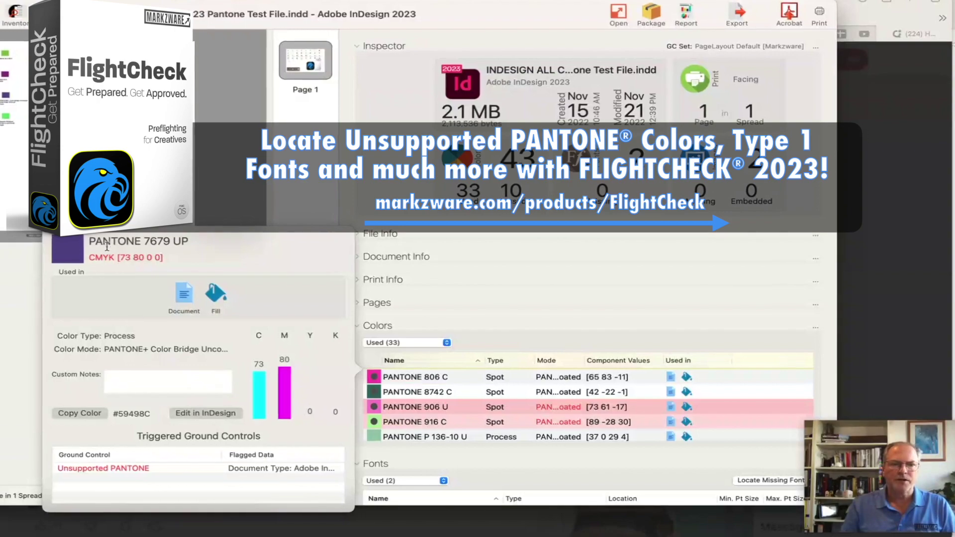
click(438, 422)
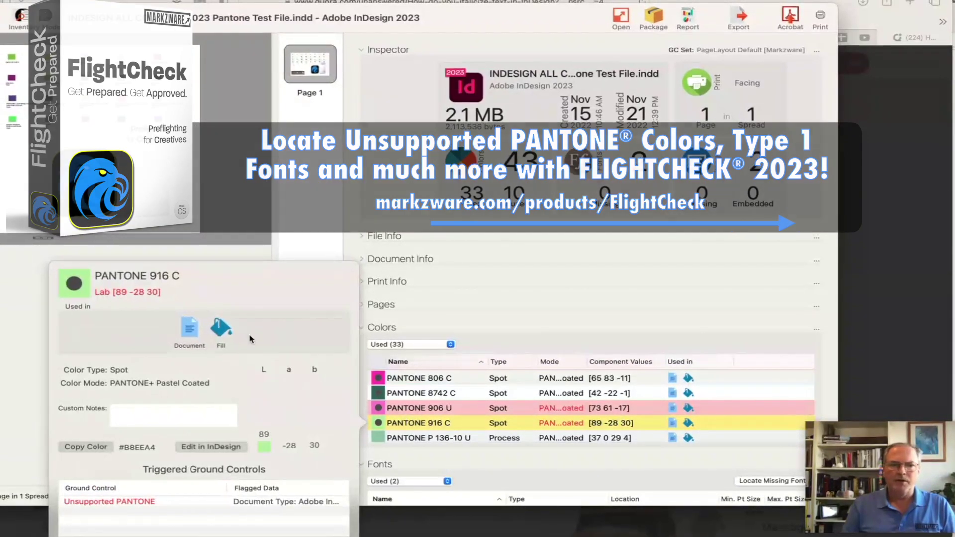